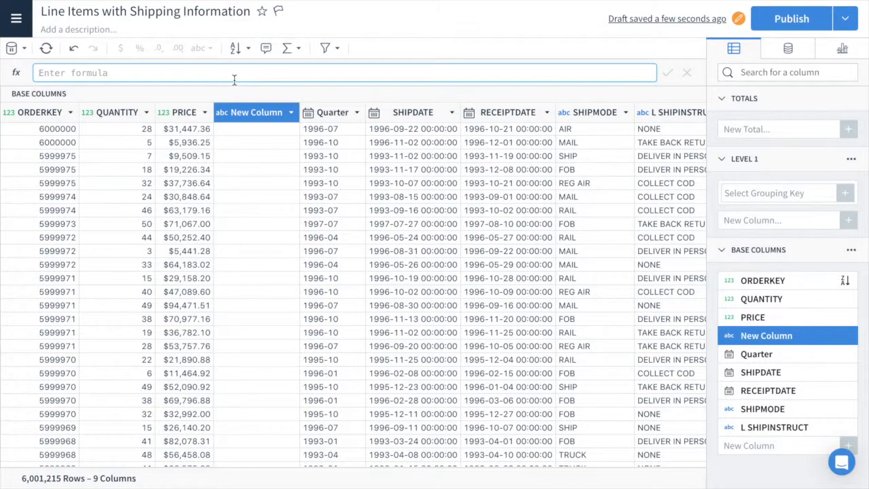
Step: Calculate the new column as [QUANTITY] * [PRICE] and rename it Line Item Total
type("quant")
key("Return")
type("*pri")
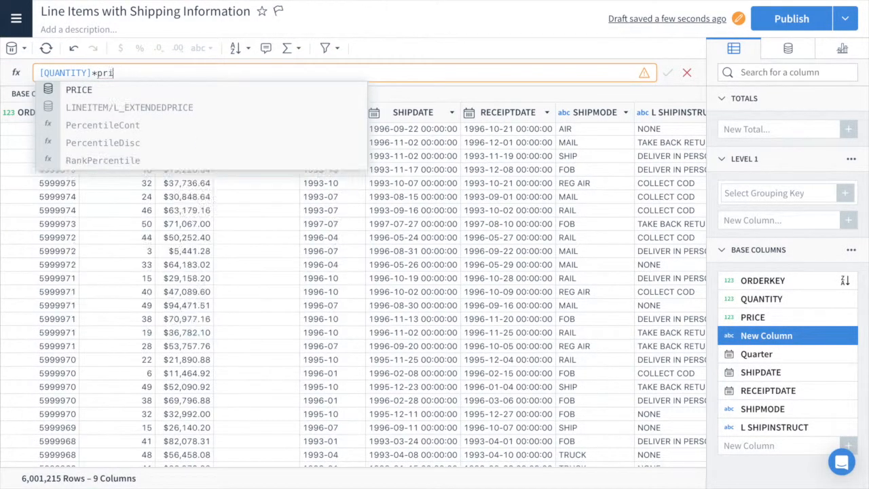
key("Return")
key("Return")
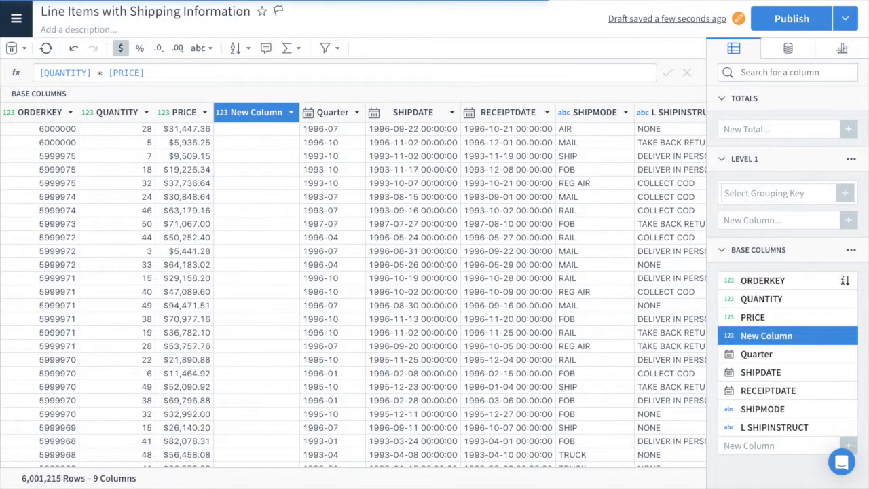
double_click(246, 111)
type("Line Item Total")
key("Return")
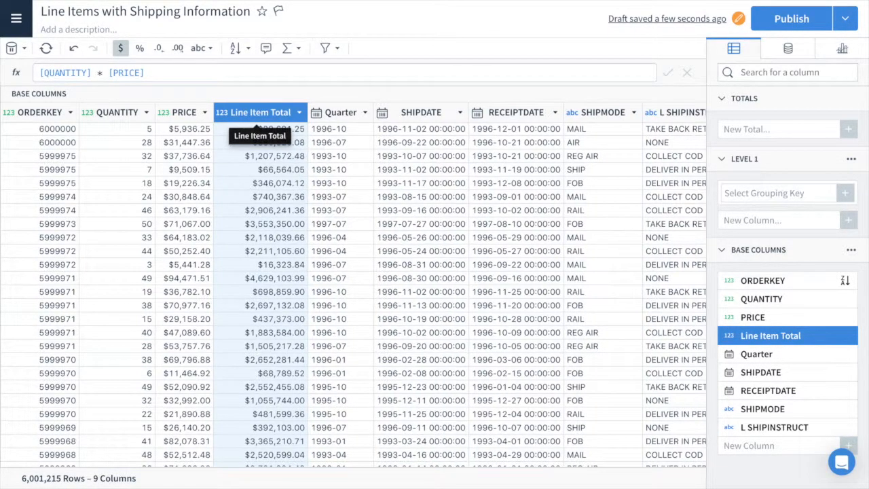
Step: Examine the formulas behind the Line Item Total, SHIPDATE and Quarter columns, including the DateTrunc function description
left_click(246, 222)
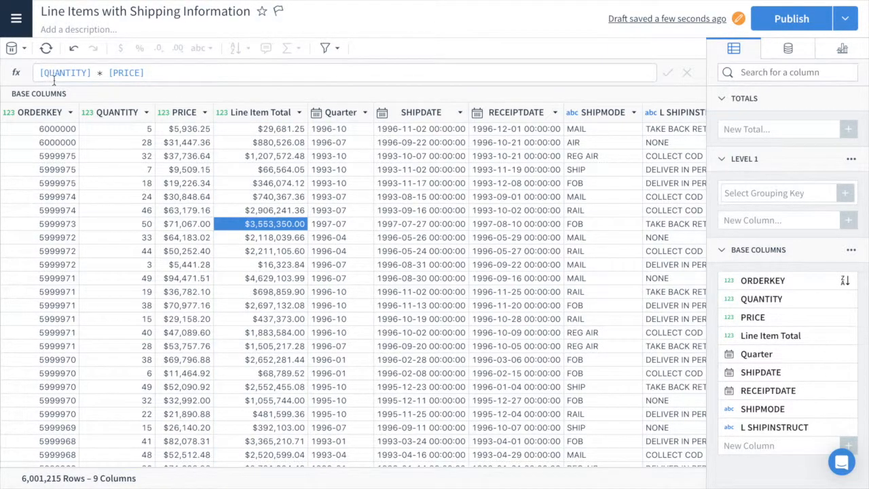
left_click(437, 222)
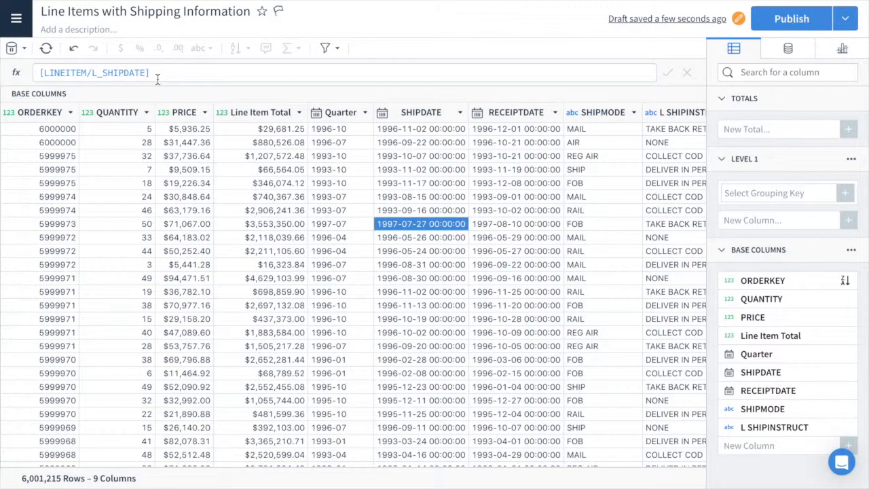
left_click(324, 171)
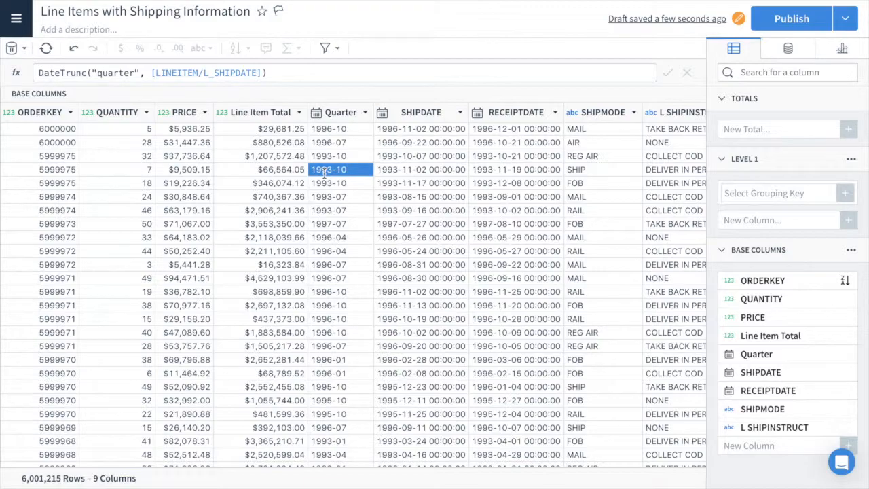
left_click(61, 74)
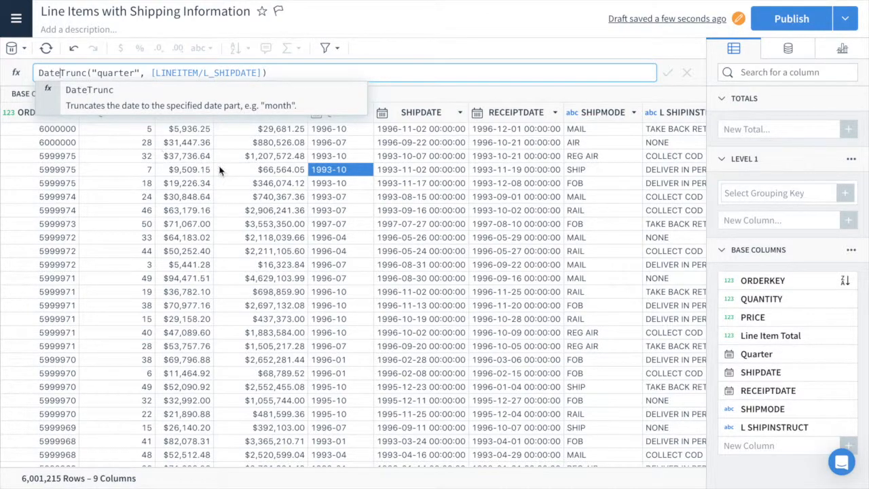
left_click(258, 174)
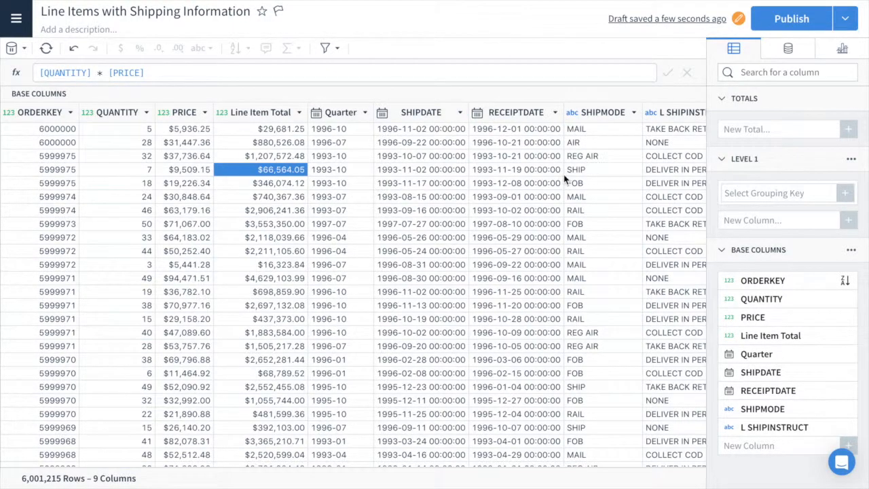
Step: Add a column after RECEIPTDATE with the formula DateDiff("day", [SHIPDATE], [RECEIPTDATE])
left_click(555, 113)
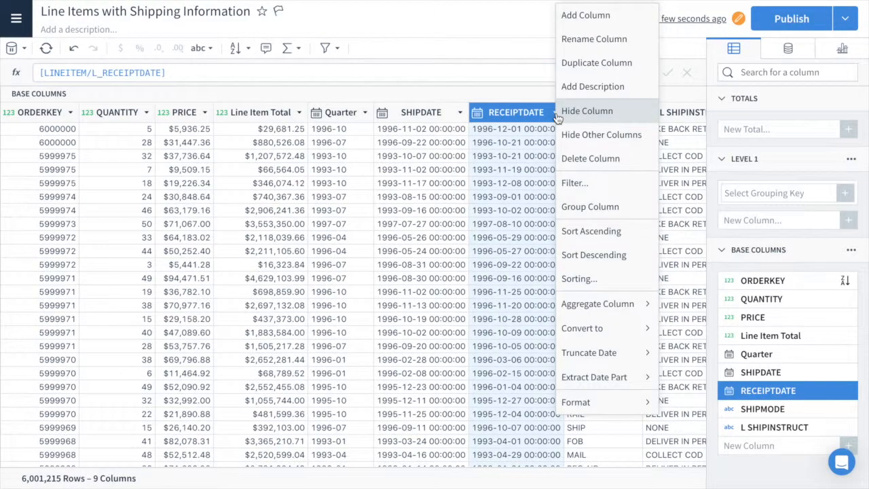
left_click(583, 21)
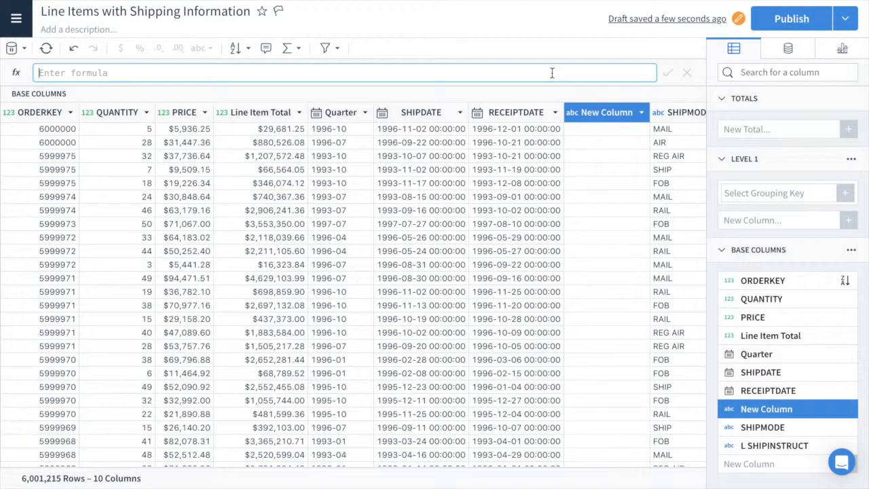
type("date")
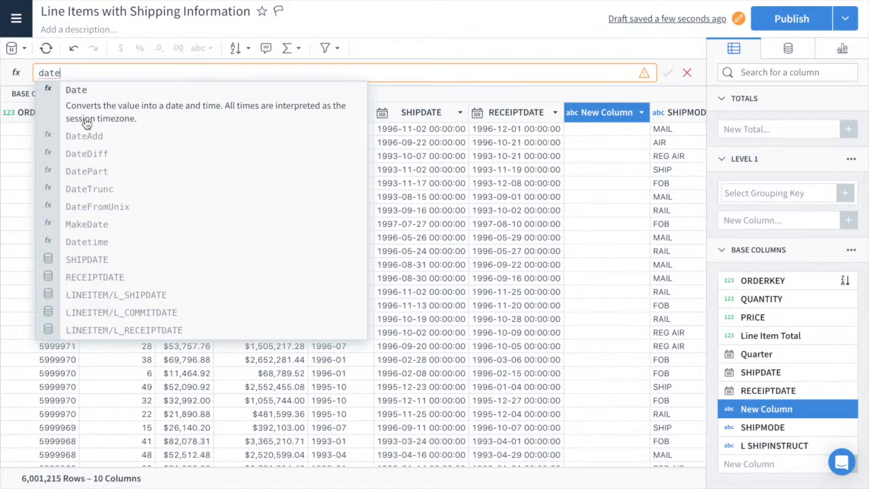
left_click(83, 139)
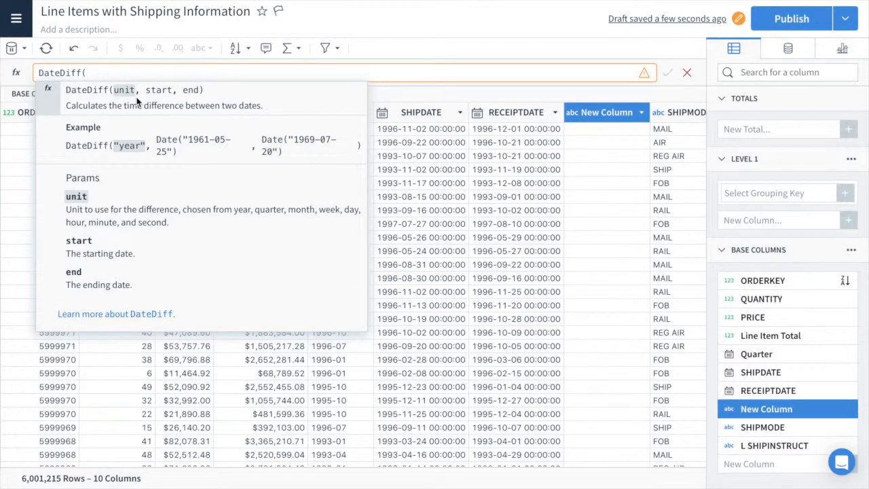
type("\"day")
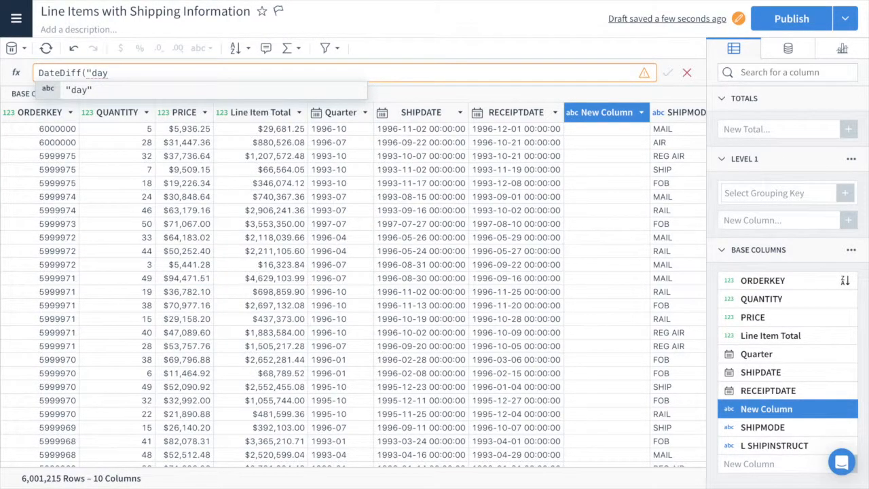
type("\"")
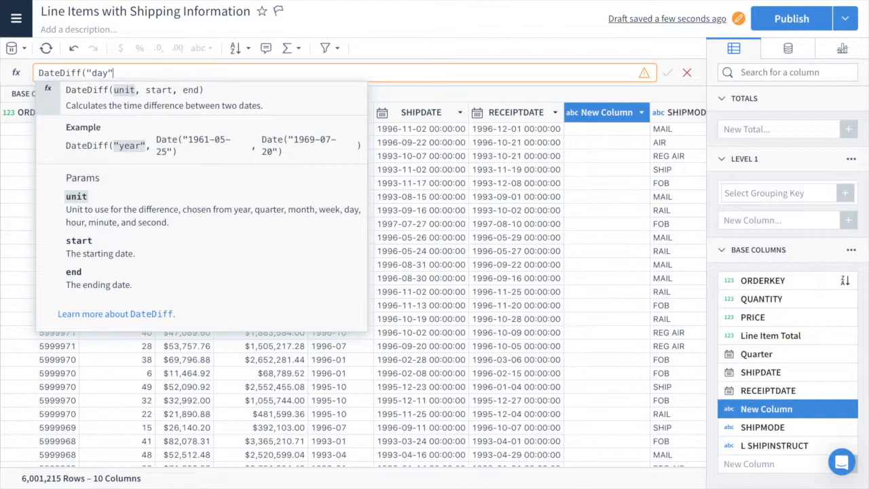
type(",")
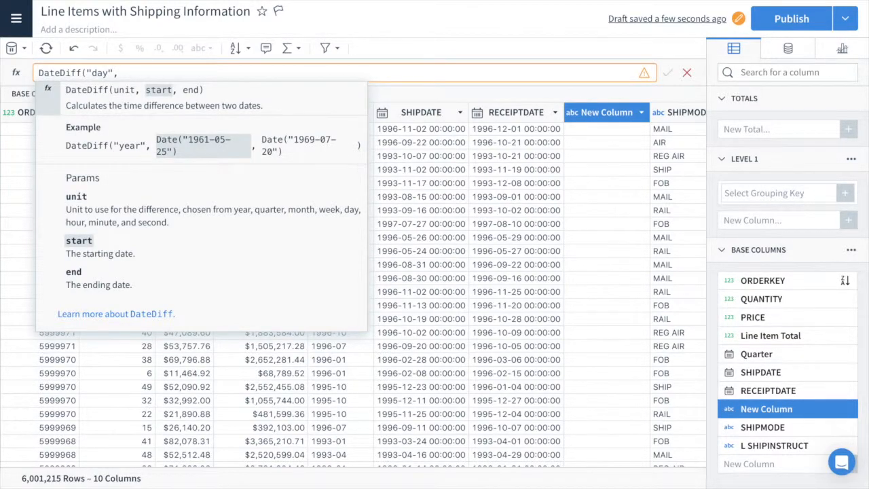
type("ship")
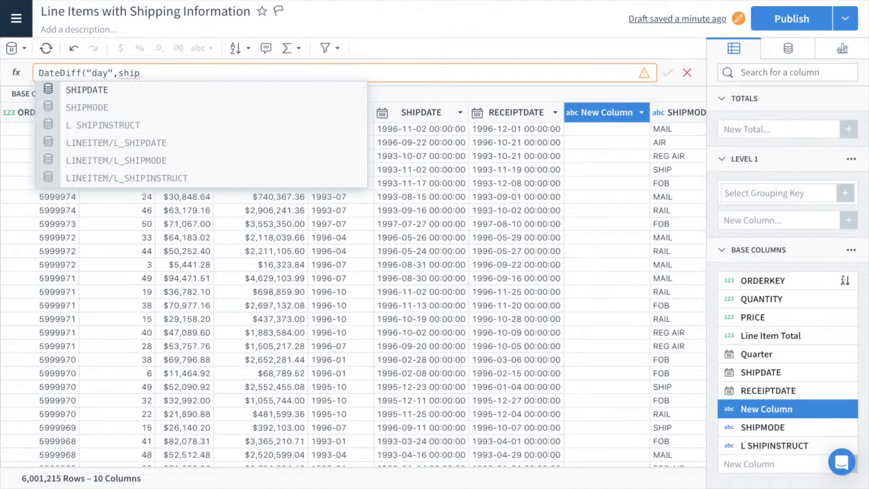
key("Return")
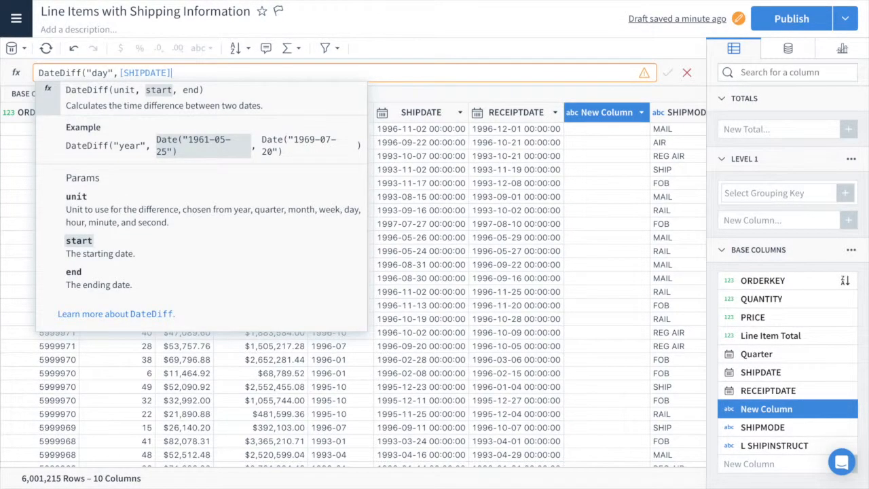
type(",")
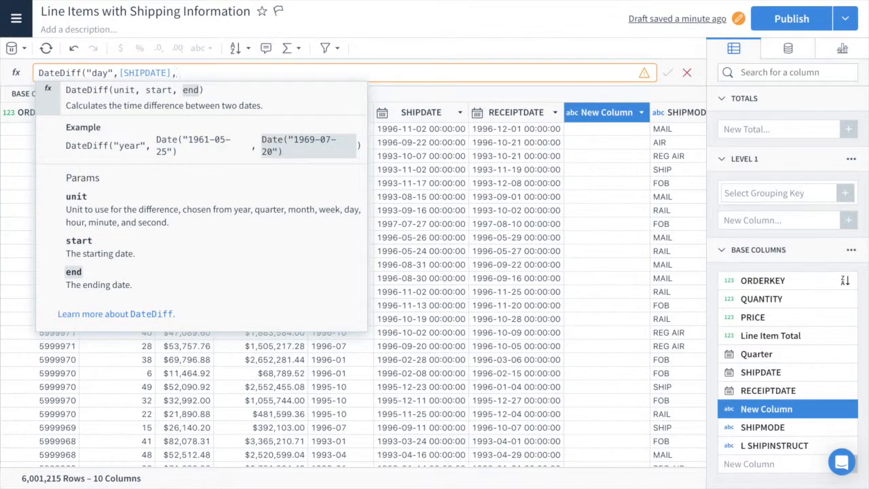
type("rec")
key("Return")
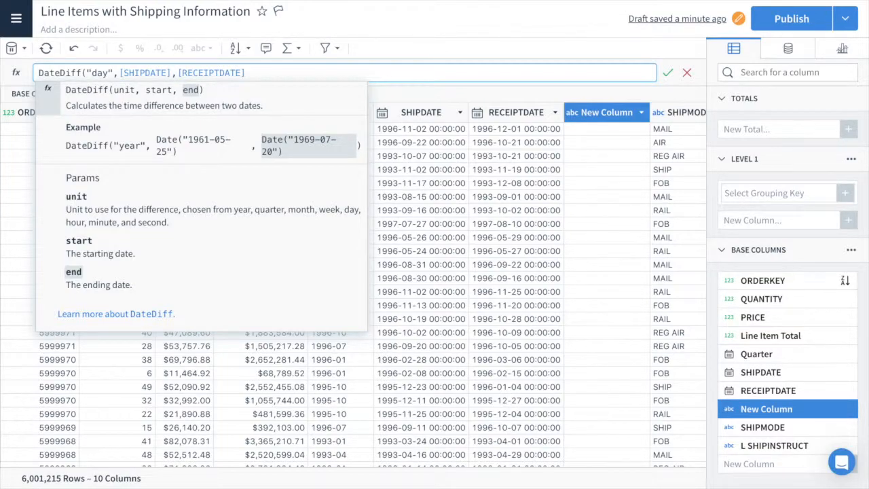
type(")")
key("Return")
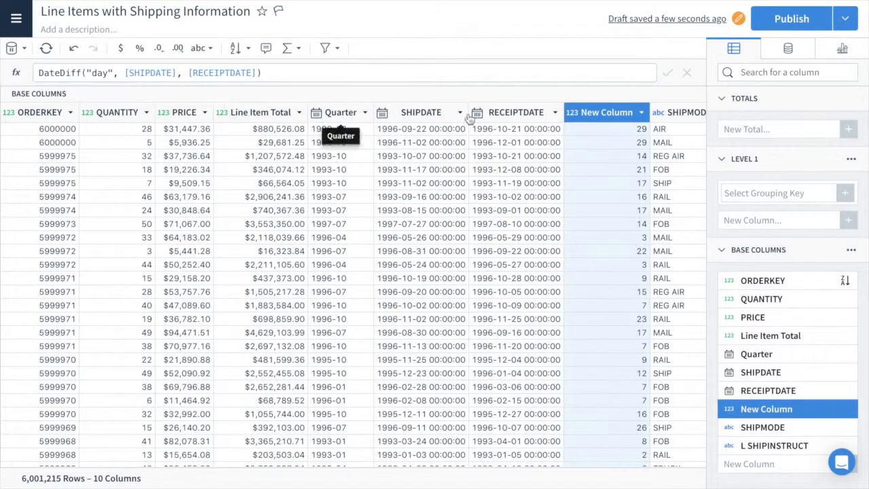
Step: Rename the new date-difference column to Ship Time
double_click(613, 115)
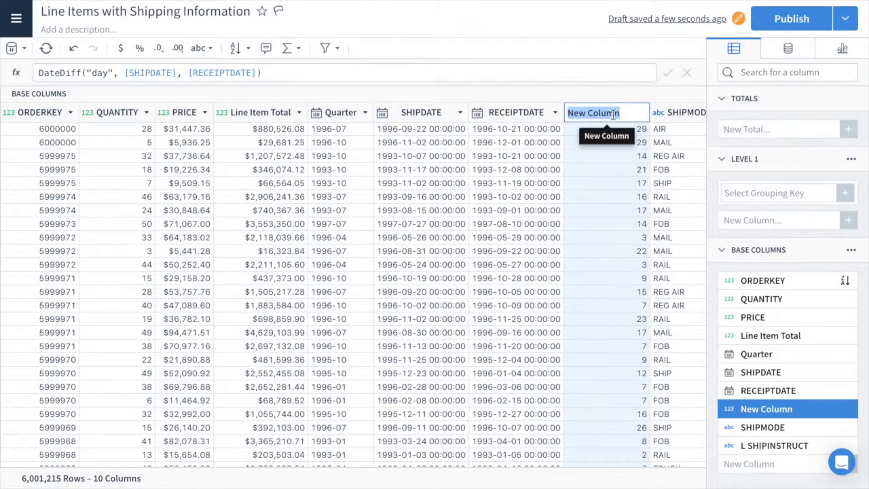
type("Ship Time")
key("Return")
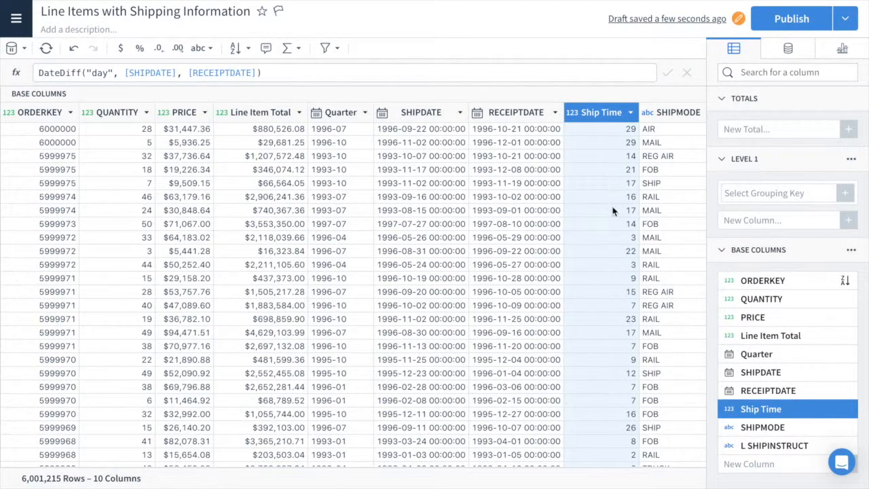
Step: Group the data by SHIPMODE at Level 1 and collapse the base columns
left_click_drag(760, 428, 761, 191)
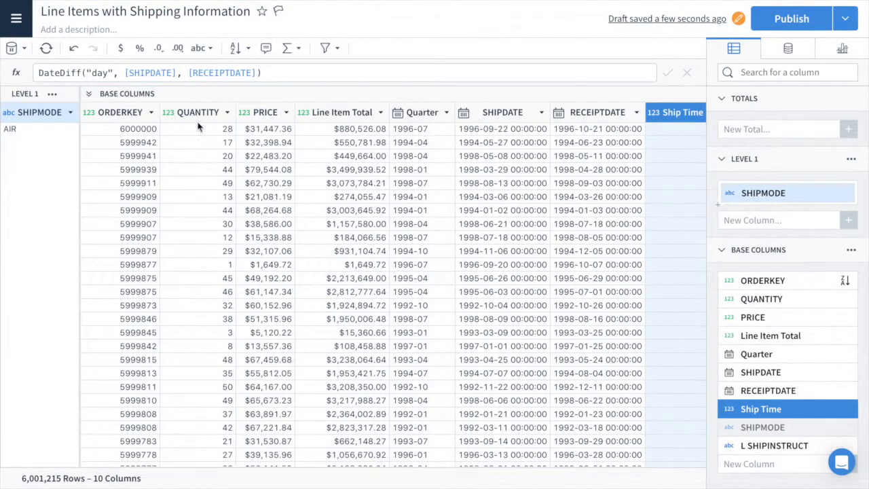
left_click(88, 95)
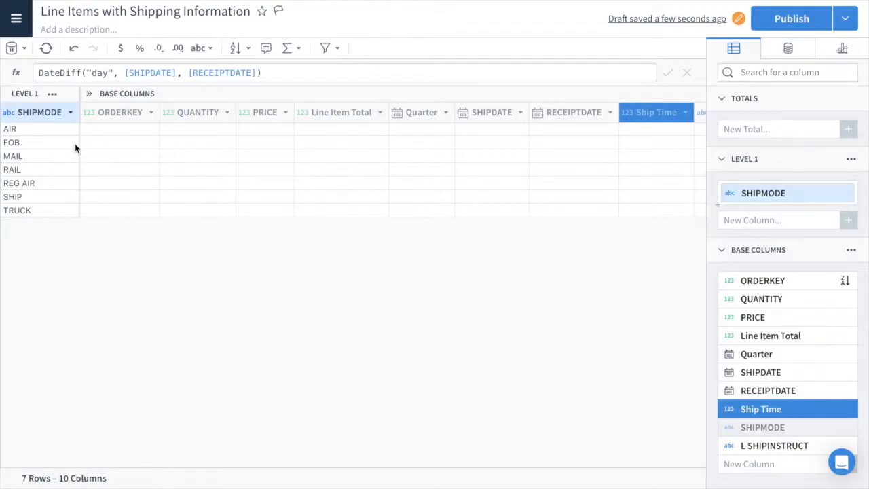
Step: Add a column beside SHIPMODE at Level 1 with the formula Avg([Ship Time])
left_click(70, 112)
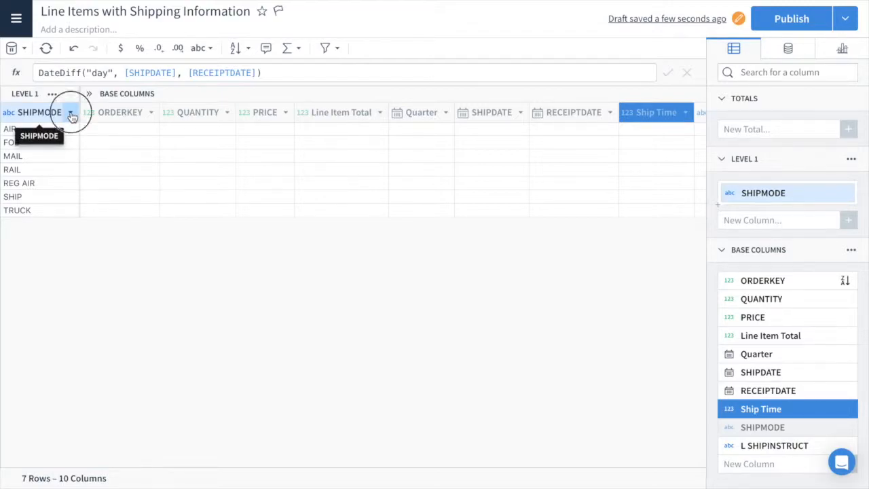
left_click(102, 16)
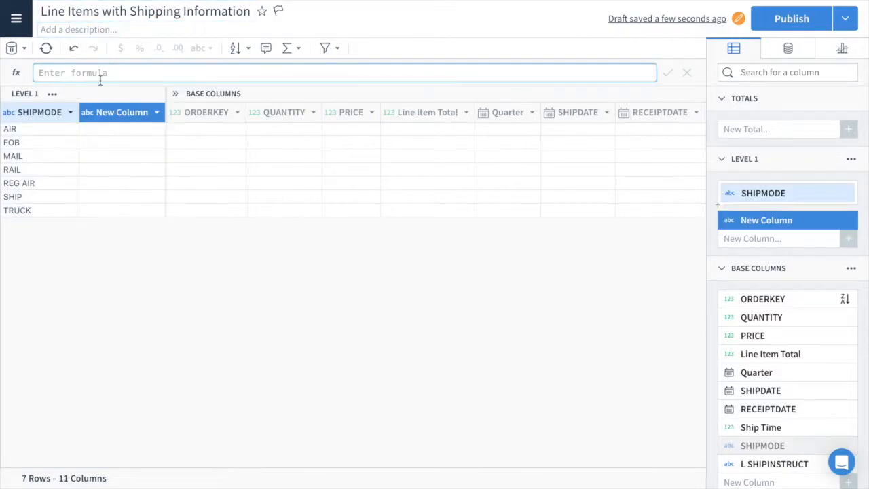
type("Av")
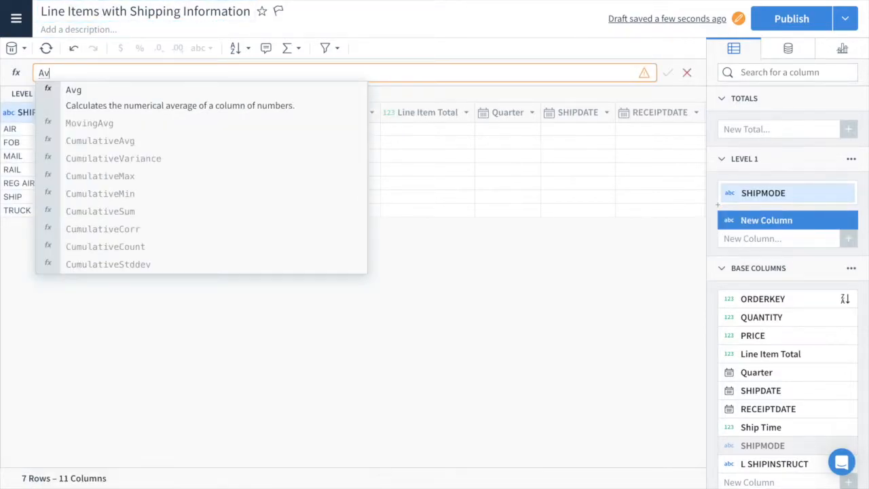
type("g([Ship")
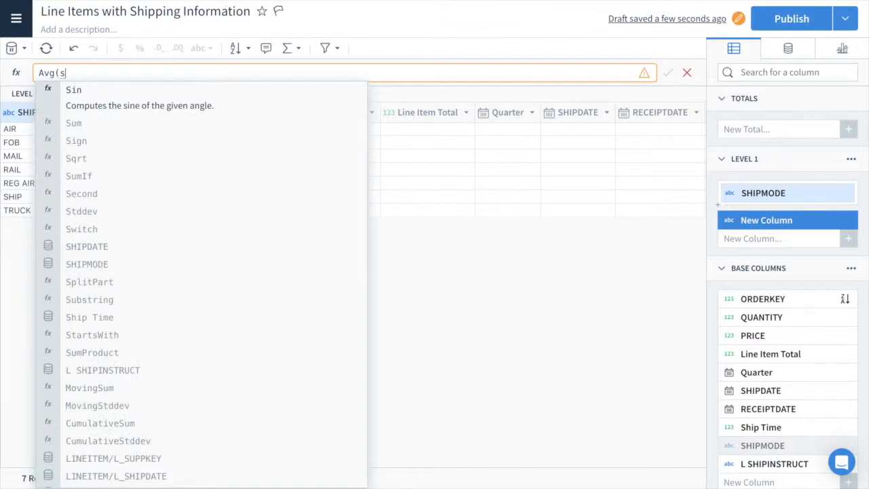
key("Return")
type(")")
key("Return")
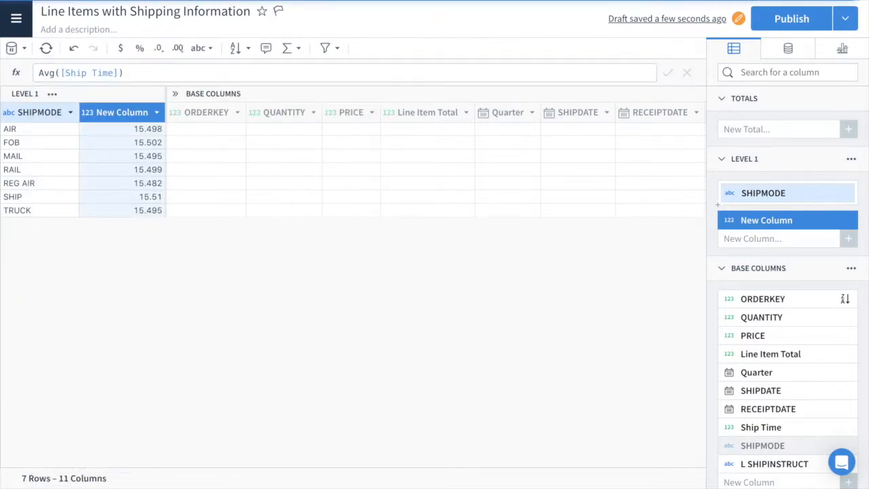
Step: Rename the new Level 1 average column to Avg Ship Time
double_click(128, 113)
type("Avg")
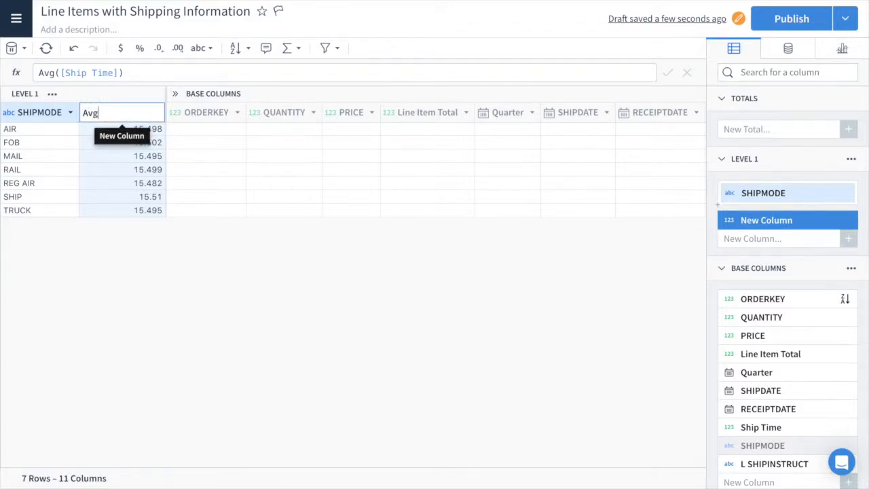
type(" Ship Time")
key("Return")
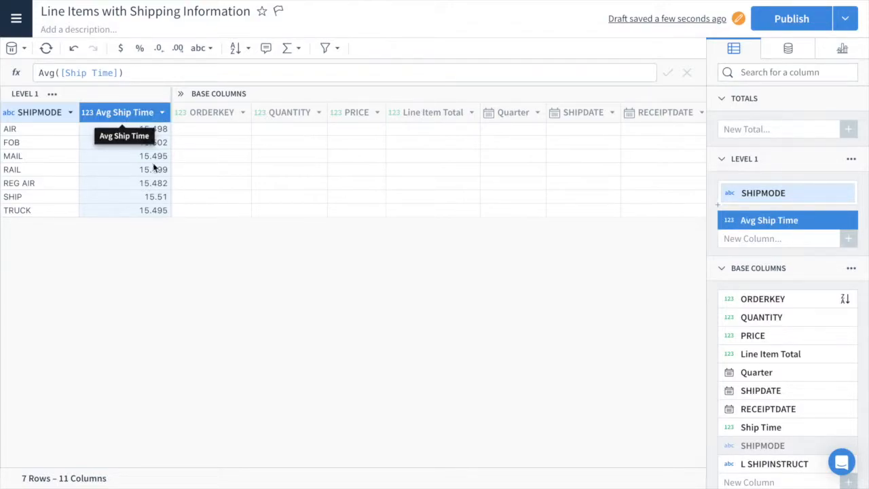
Step: Duplicate the SHIPDATE base column and truncate the copy's dates to the year
mouse_move(817, 395)
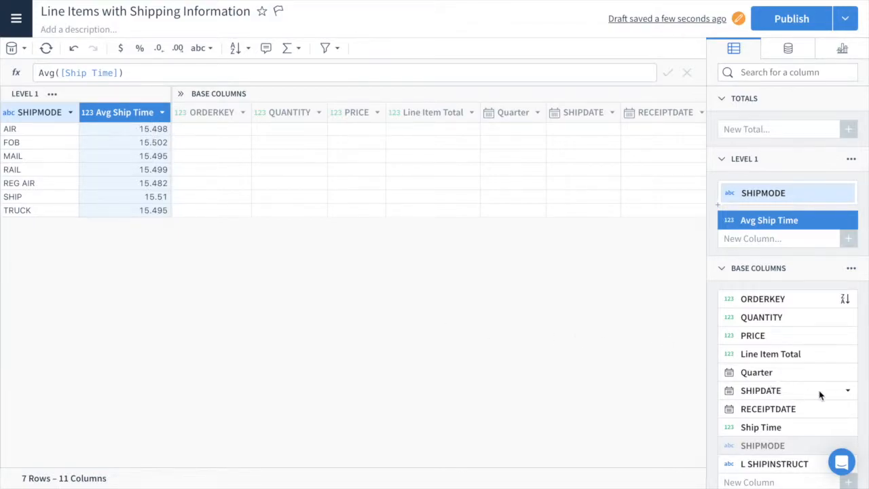
left_click(847, 393)
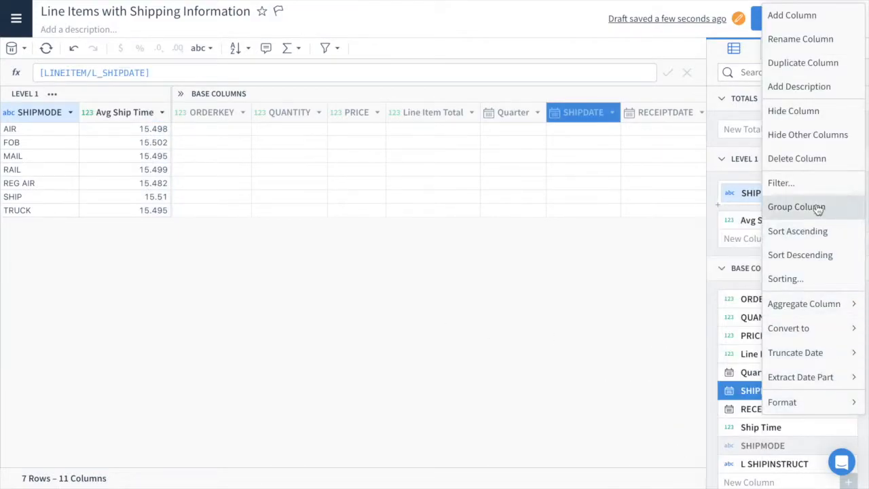
left_click(808, 64)
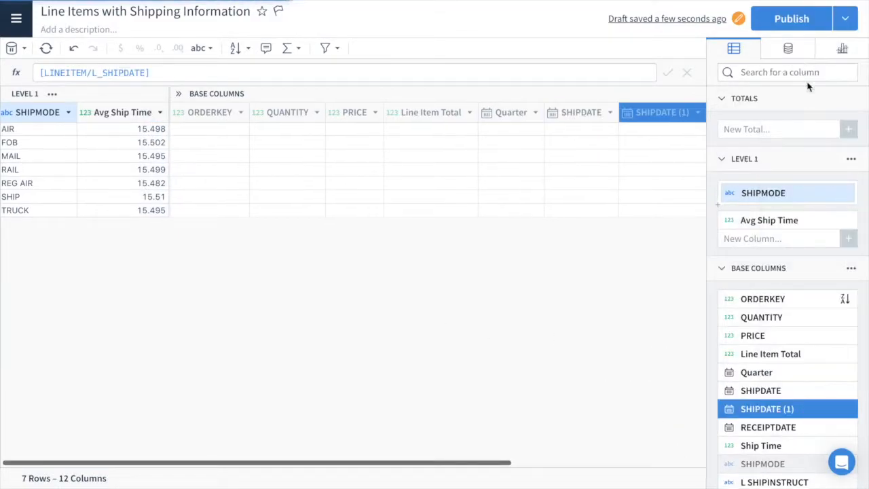
left_click(847, 409)
mouse_move(812, 370)
mouse_move(813, 354)
left_click(687, 306)
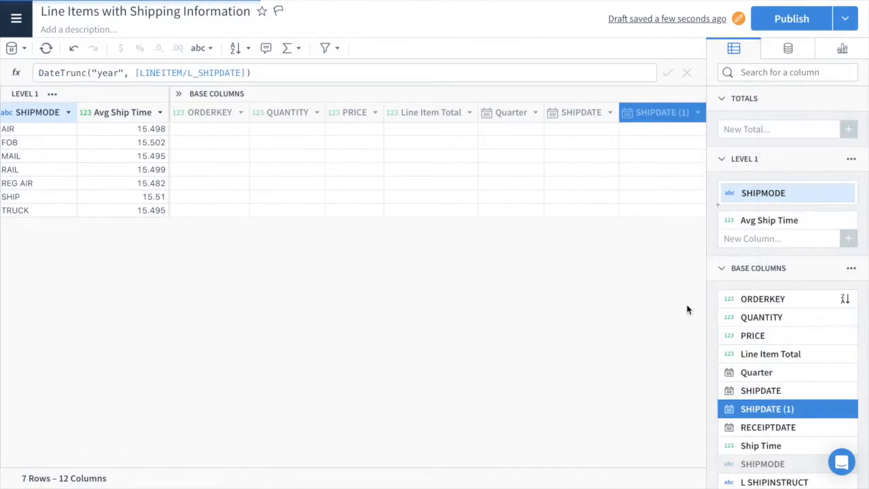
Step: Rename the year-truncated SHIPDATE copy to Year and make it a Level 2 grouping above SHIPMODE
double_click(766, 409)
type("Year")
key("Return")
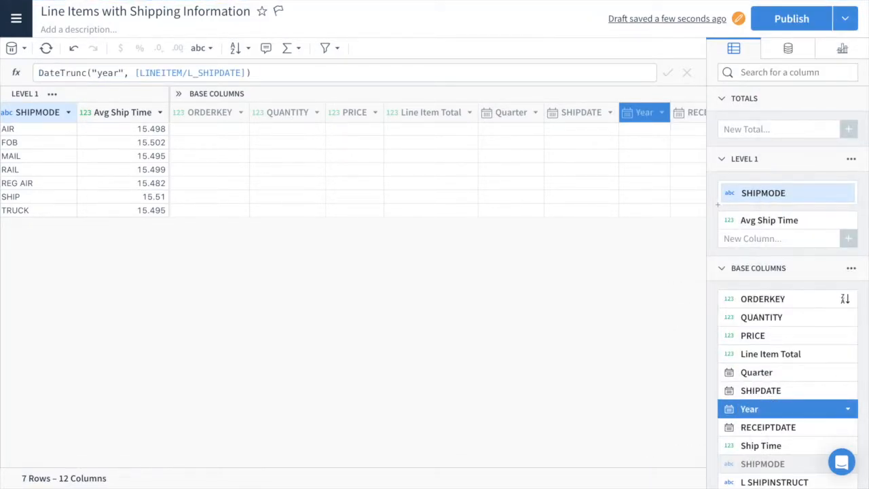
left_click_drag(751, 415, 751, 189)
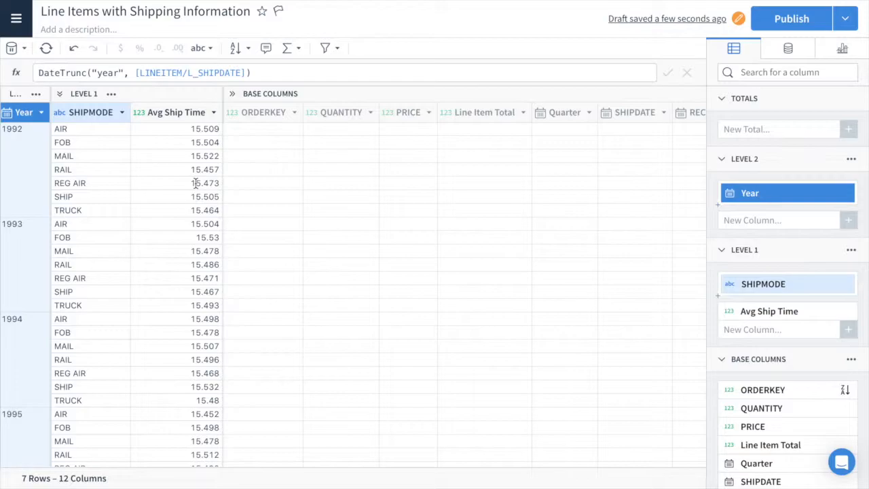
Step: Add a column beside Year at Level 2 with the formula Avg([Ship Time])
left_click(41, 113)
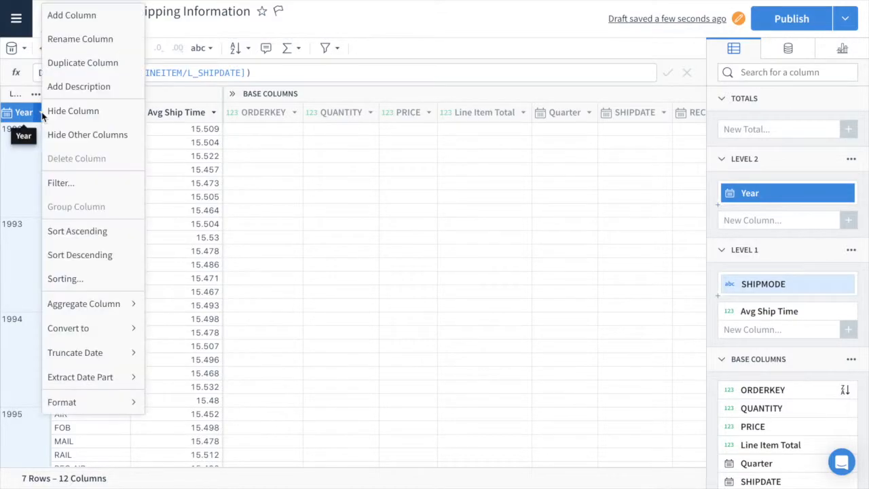
left_click(65, 16)
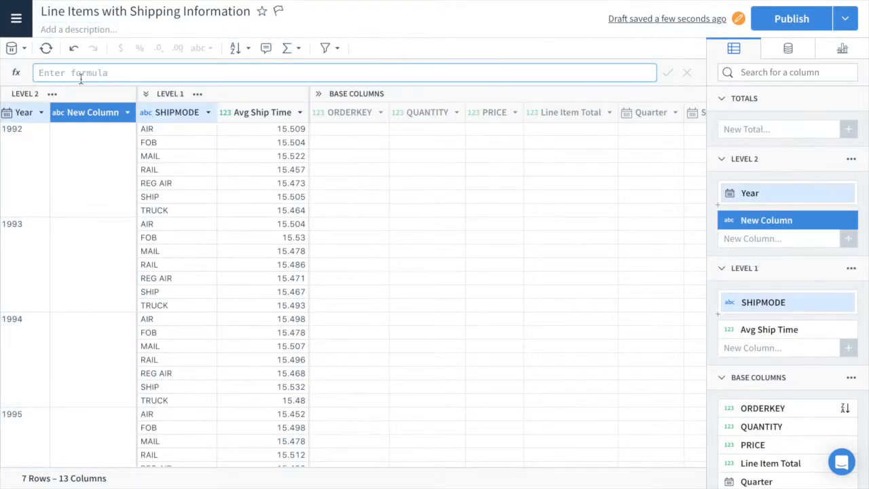
type("Avg(")
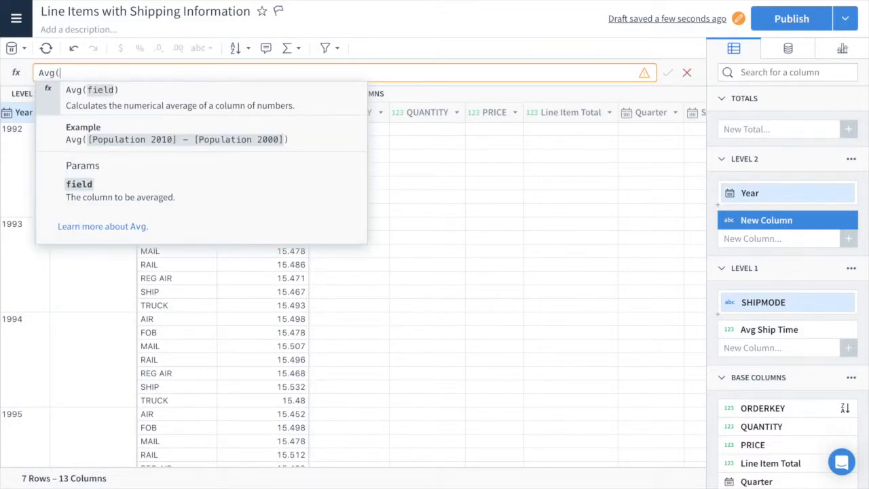
type("ship")
key("Tab")
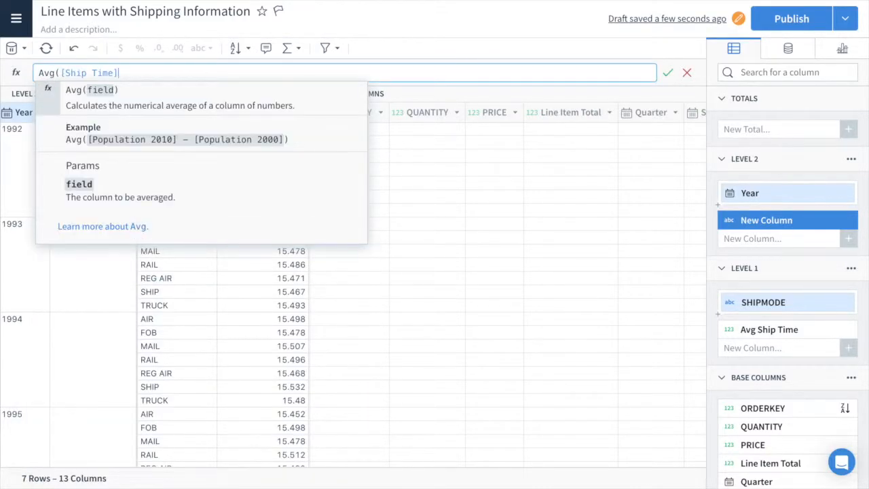
type(")")
key("Return")
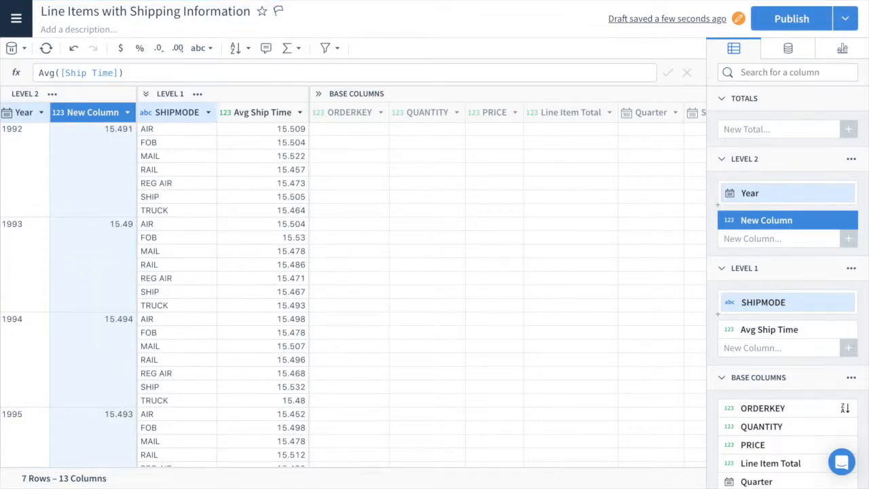
Step: Rename the new Level 2 average column to Avg ship Time - year
double_click(111, 115)
type("Avg s")
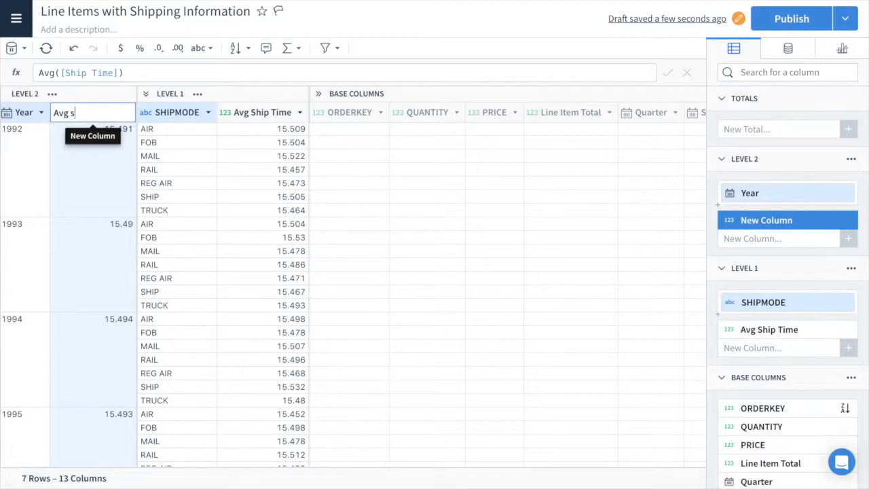
type("hip Time - year")
key("Return")
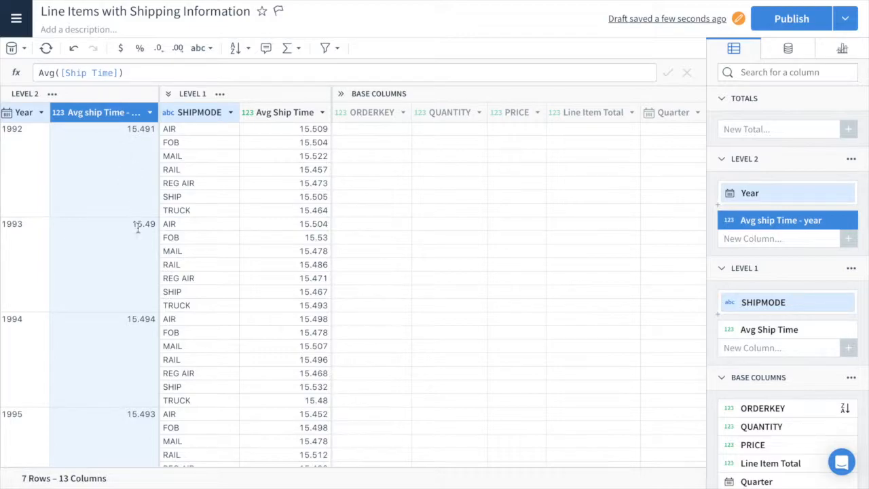
Step: Add a column after Avg Ship Time at Level 1 with the formula [Avg Ship Time] / [Avg ship Time - year]
left_click(322, 112)
left_click(336, 134)
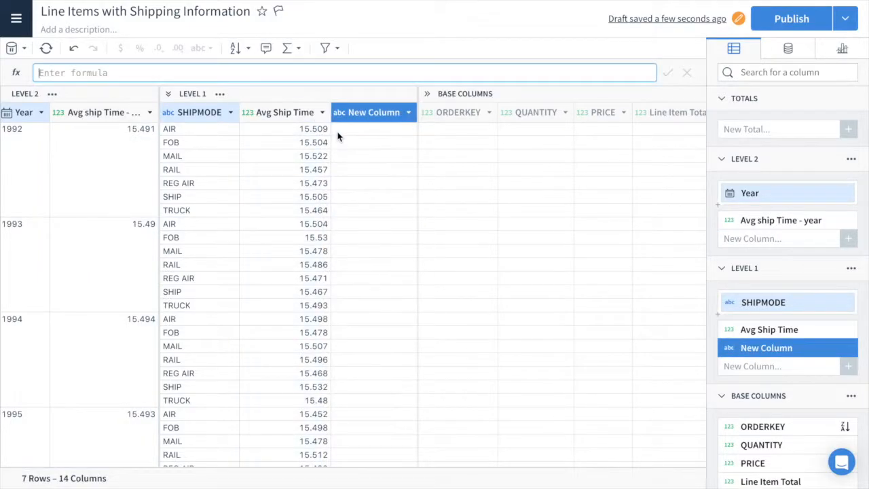
type("avg")
key("Return")
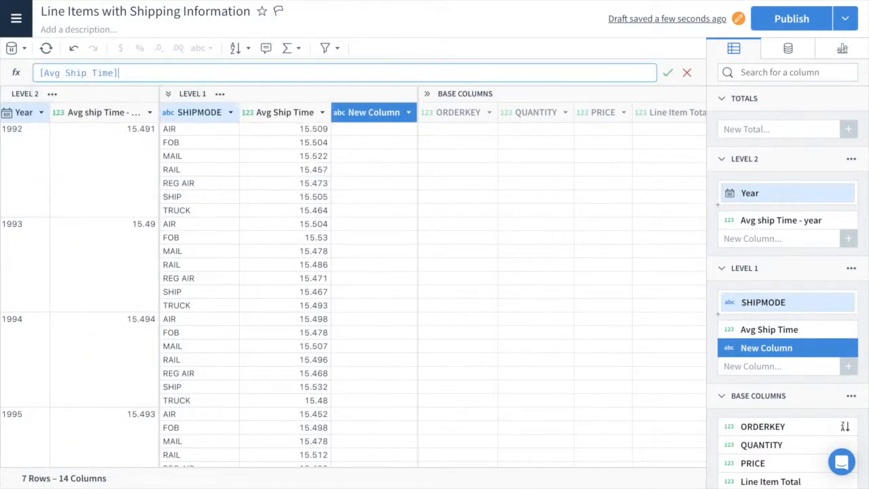
type("/avg")
key("Down")
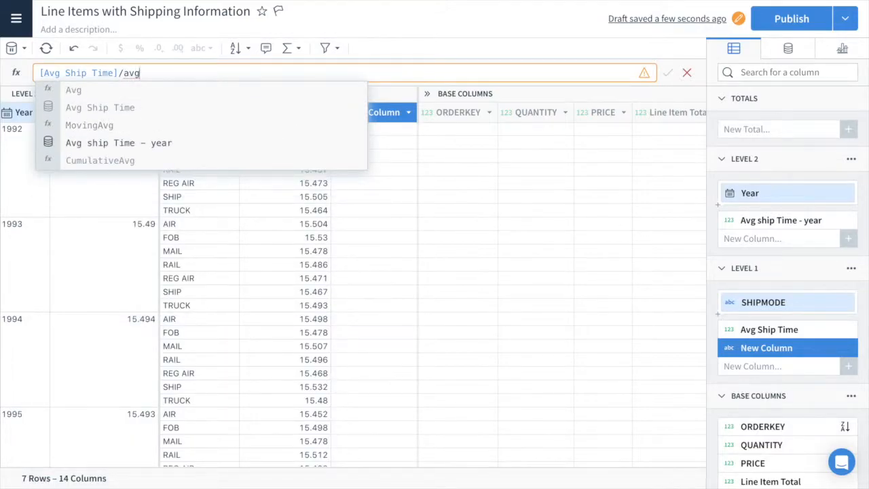
key("Return")
key("Return")
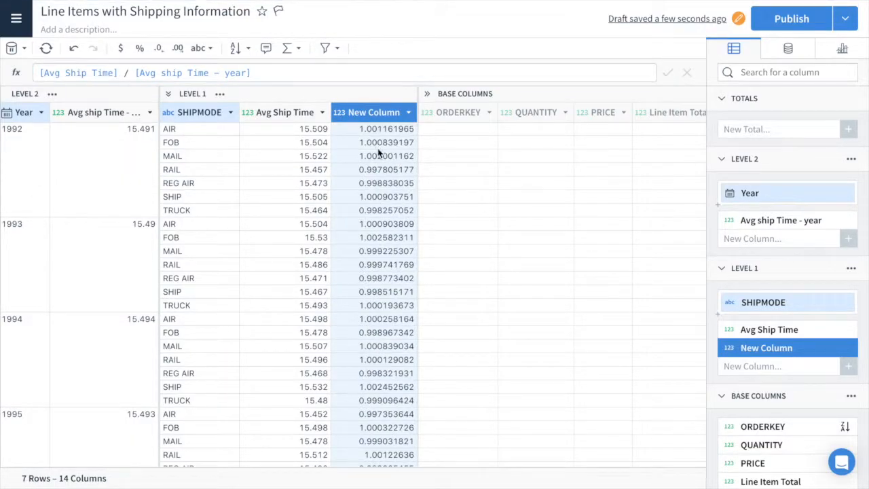
Step: Format the new Level 1 ratio column as a percentage and rename it to % Yearly Avg
left_click(140, 48)
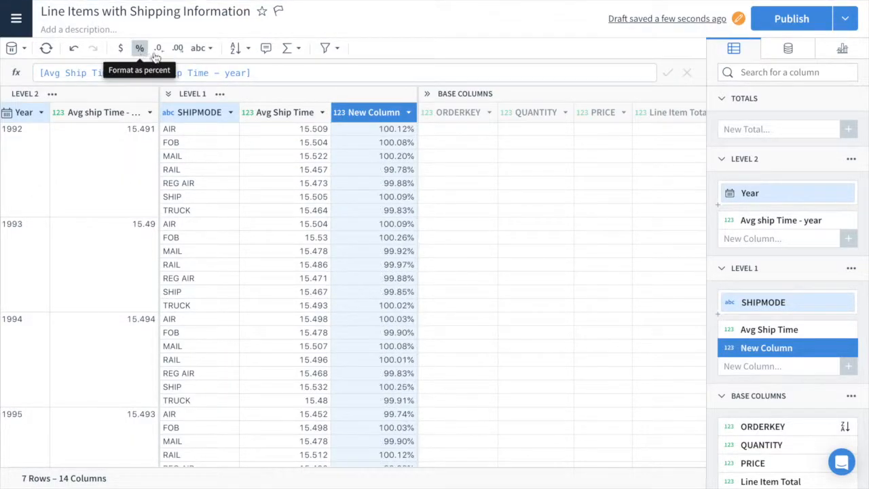
double_click(388, 115)
type("% Yearly Avg")
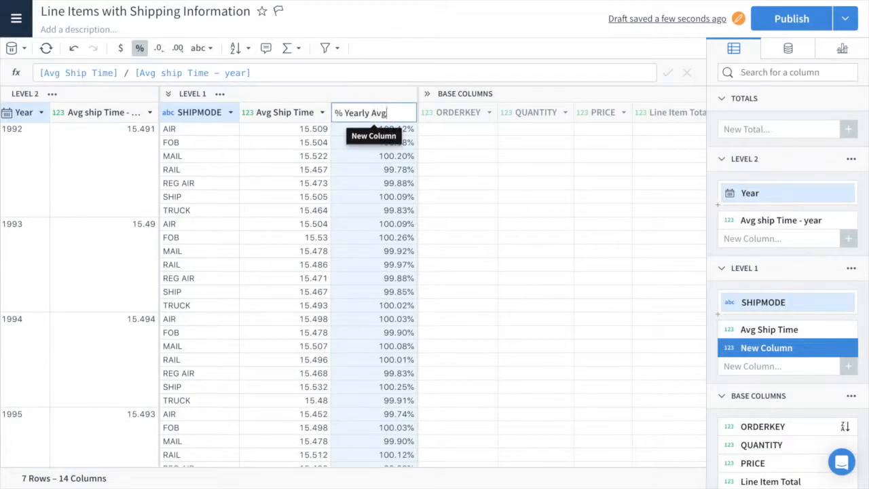
key("Return")
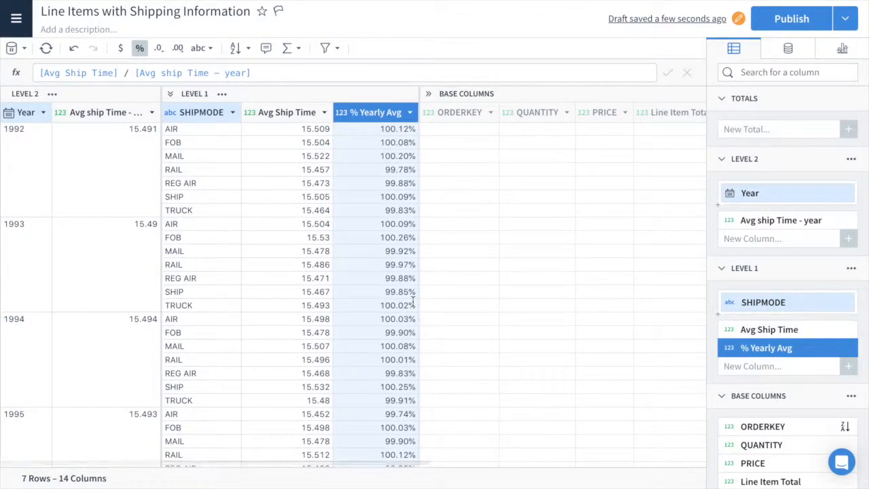